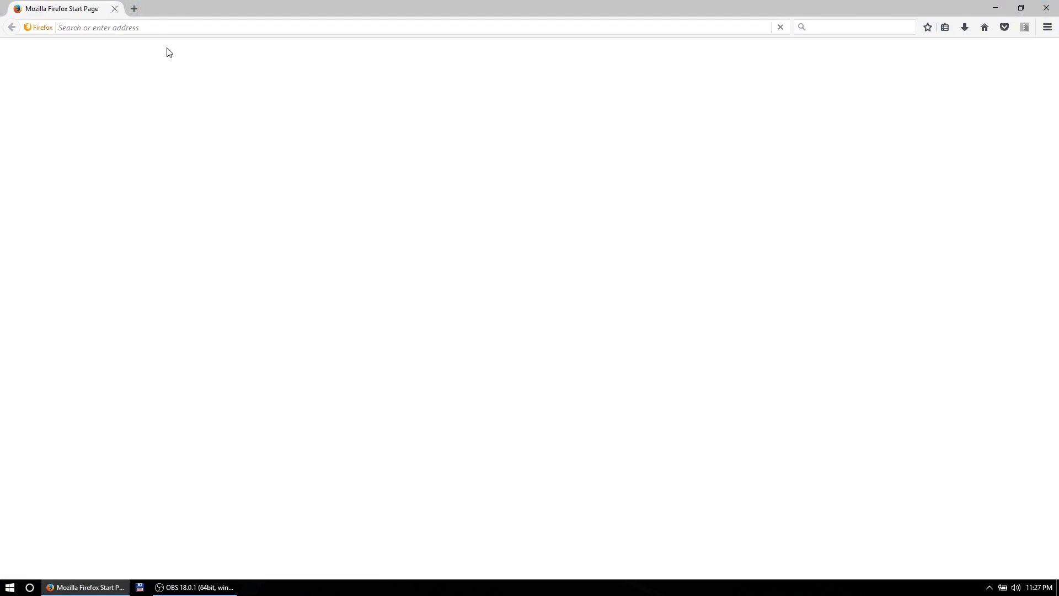
Load the CSR Bluetooth PC Software/Tools page at csrsupport.com/PCSW
text(about:www.who_notices_this_win_a_green_dog)
key(Return)
click(152, 29)
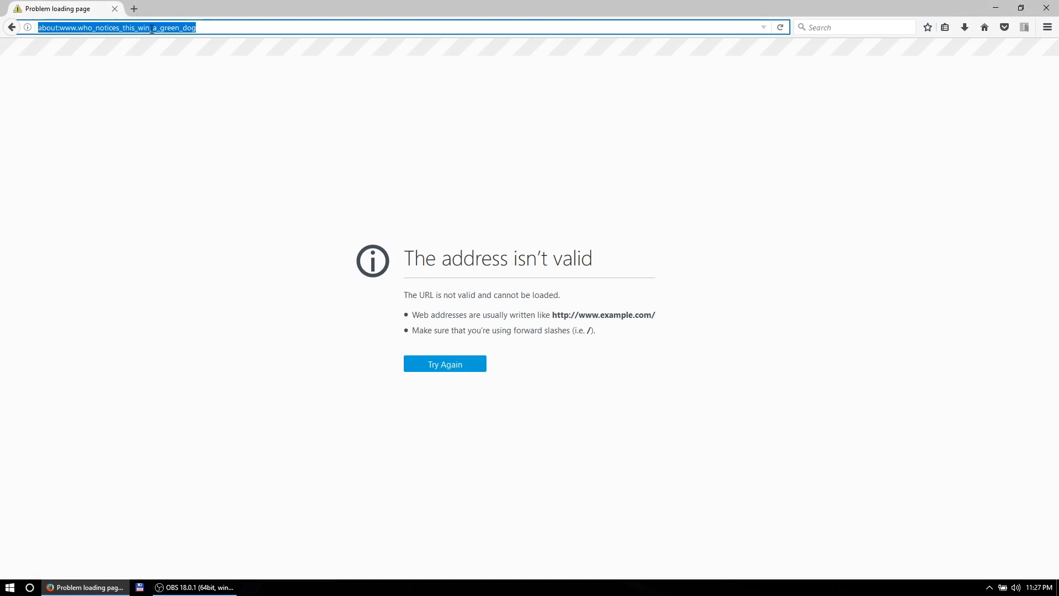
text(csrsupport.com/)
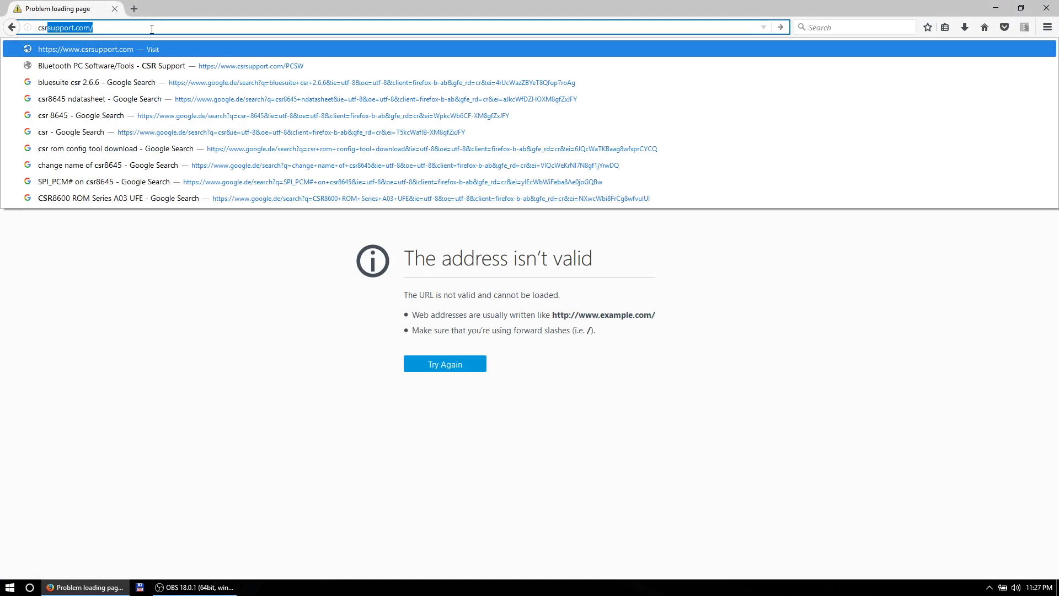
key(Return)
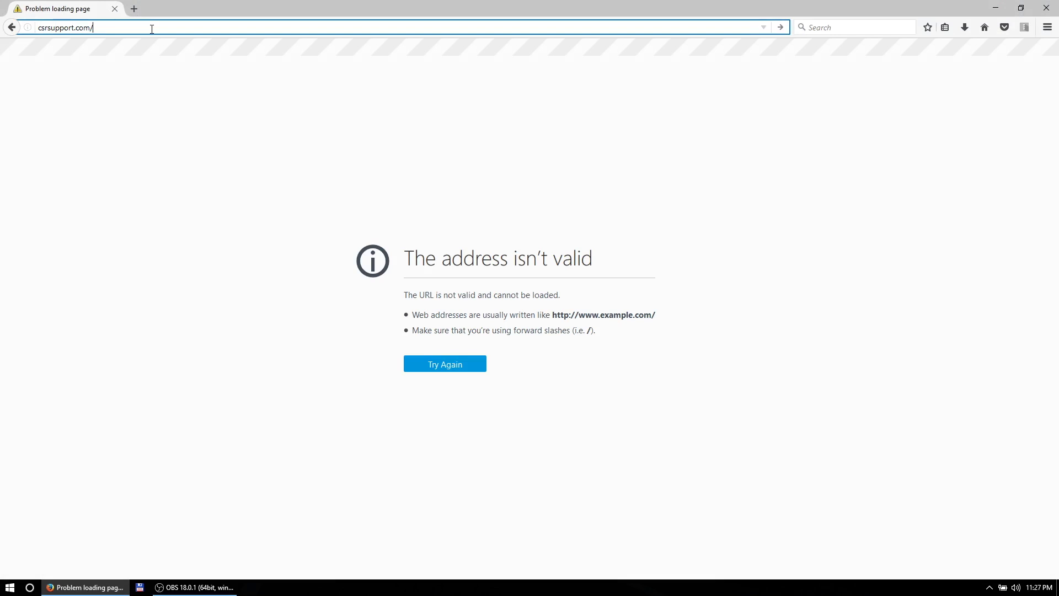
text(PCSW)
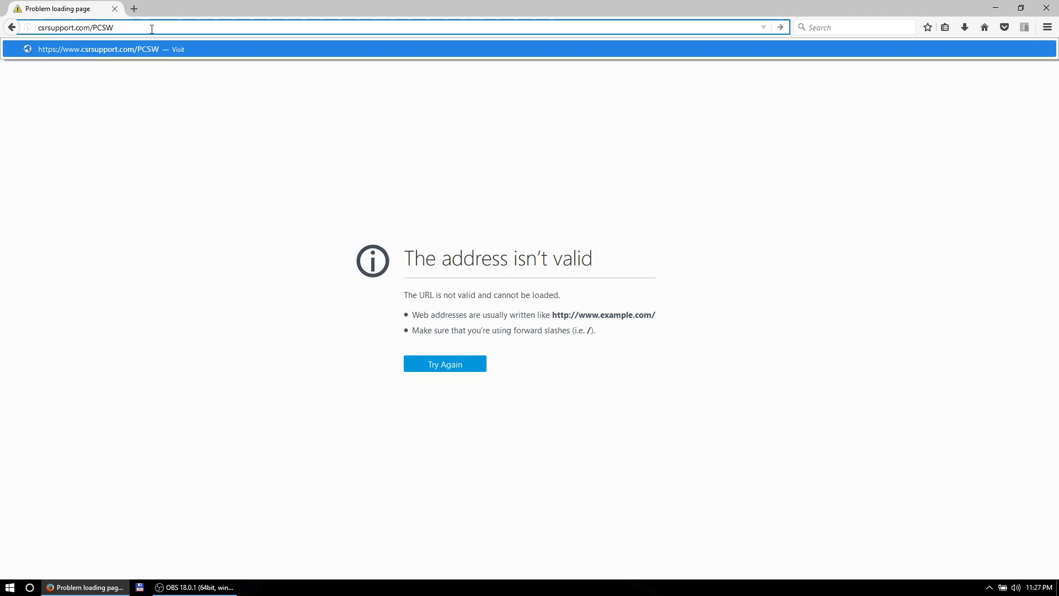
key(Return)
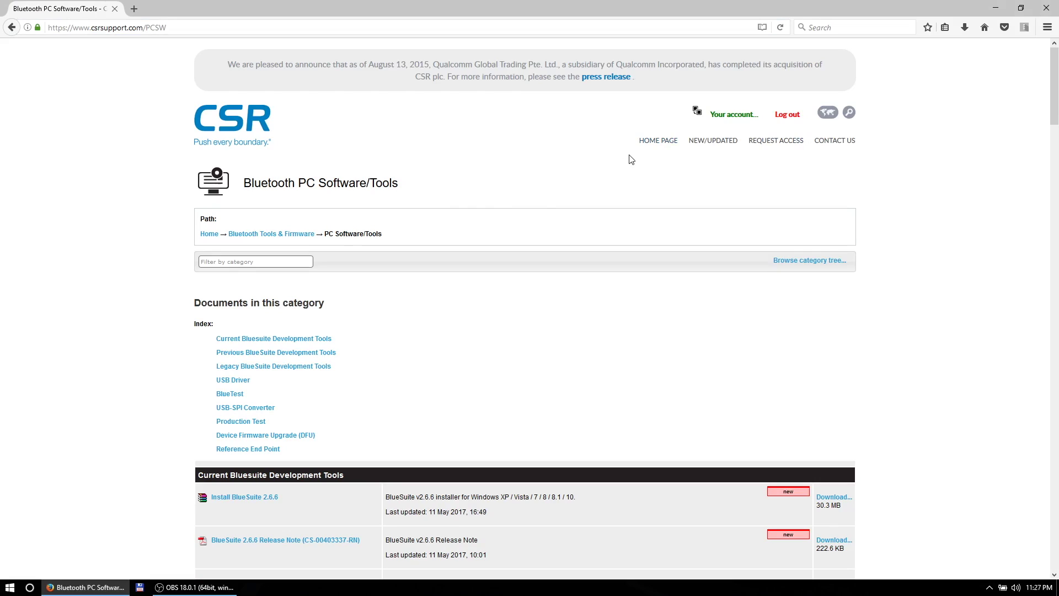
Open the Install BlueSuite 2.6.6 document page from the Current Bluesuite Development Tools section
drag(648, 77, 220, 49)
click(449, 133)
scroll(533, 330, down, 2)
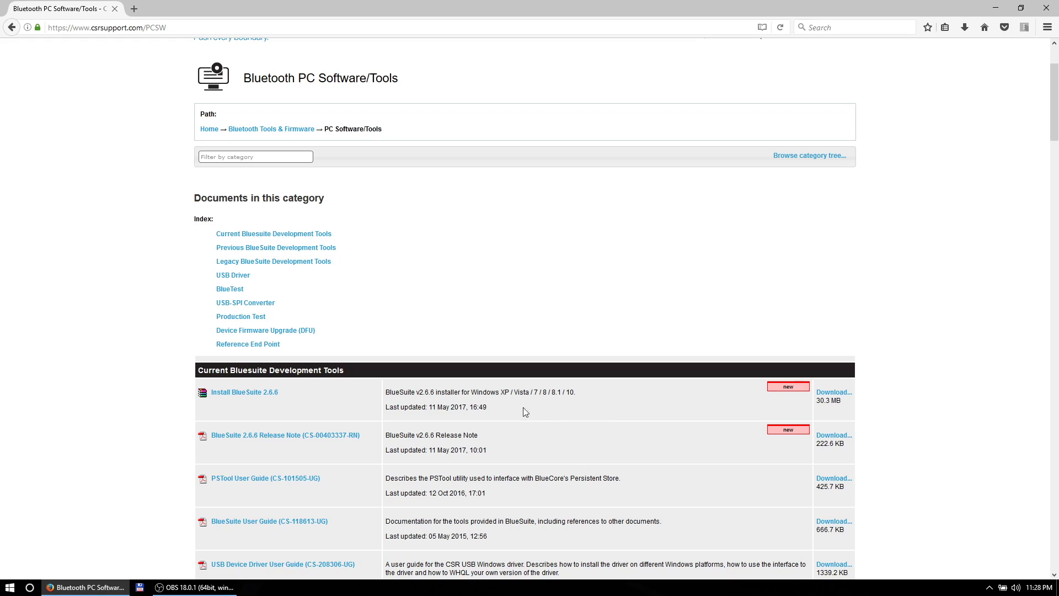
drag(524, 407, 382, 391)
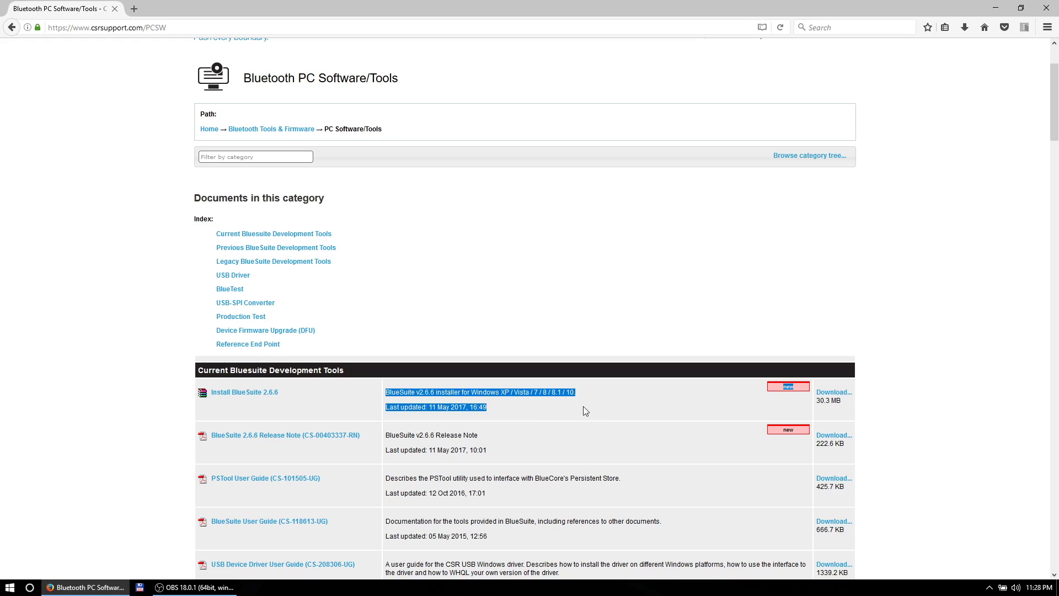
click(508, 406)
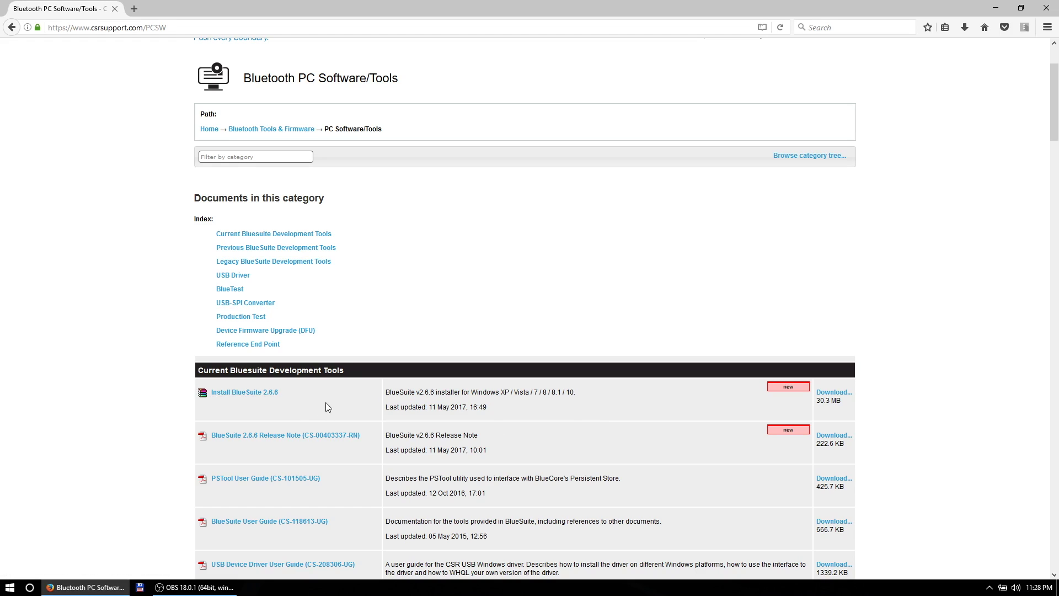
click(262, 400)
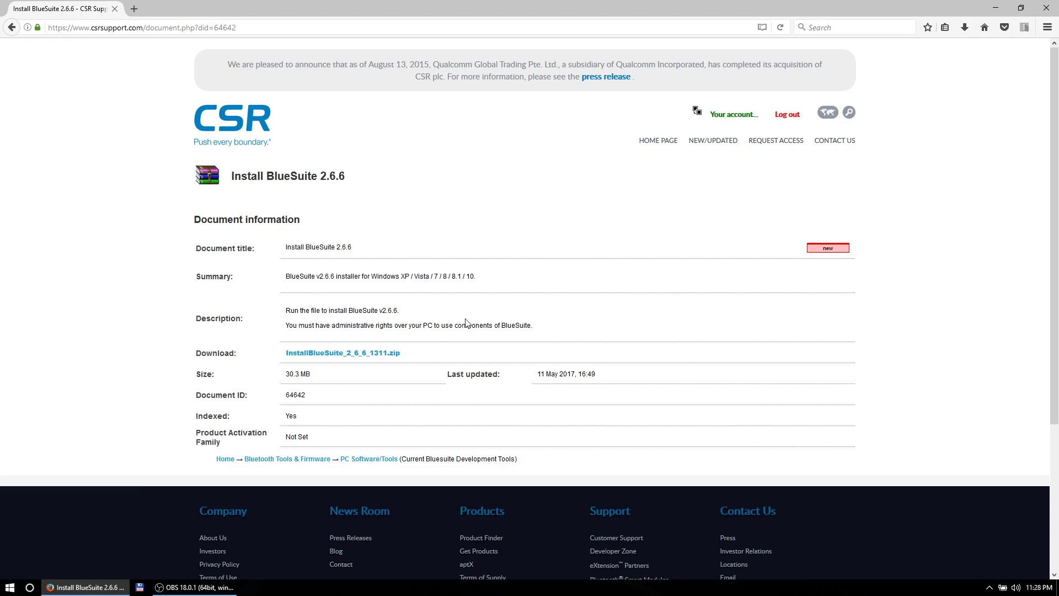
Examine the description, administrative rights requirement and product activation details on the Install BlueSuite 2.6.6 page
drag(576, 384, 533, 381)
click(326, 323)
drag(313, 325, 478, 323)
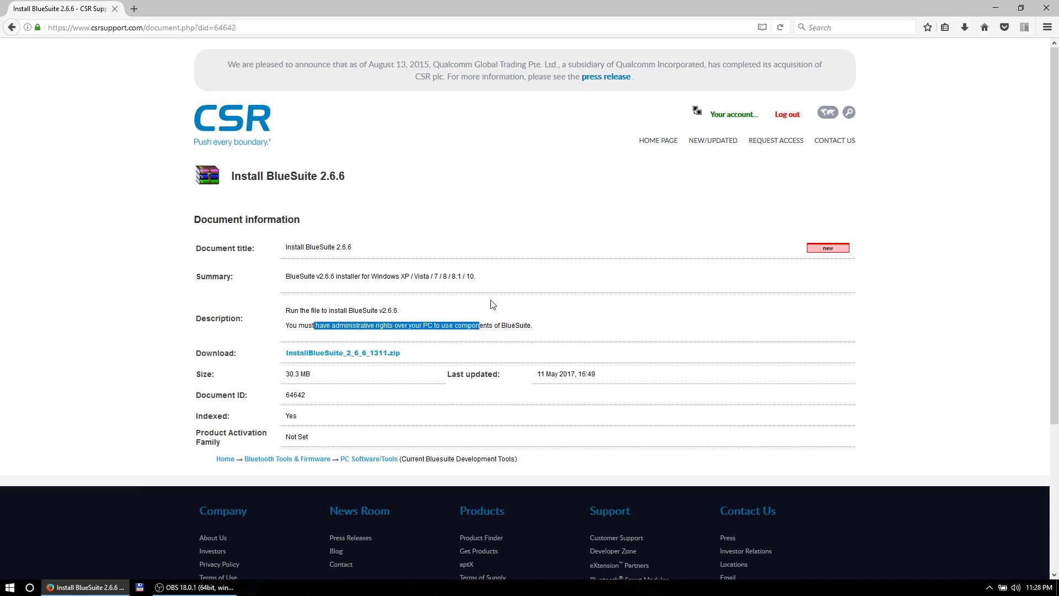
click(494, 305)
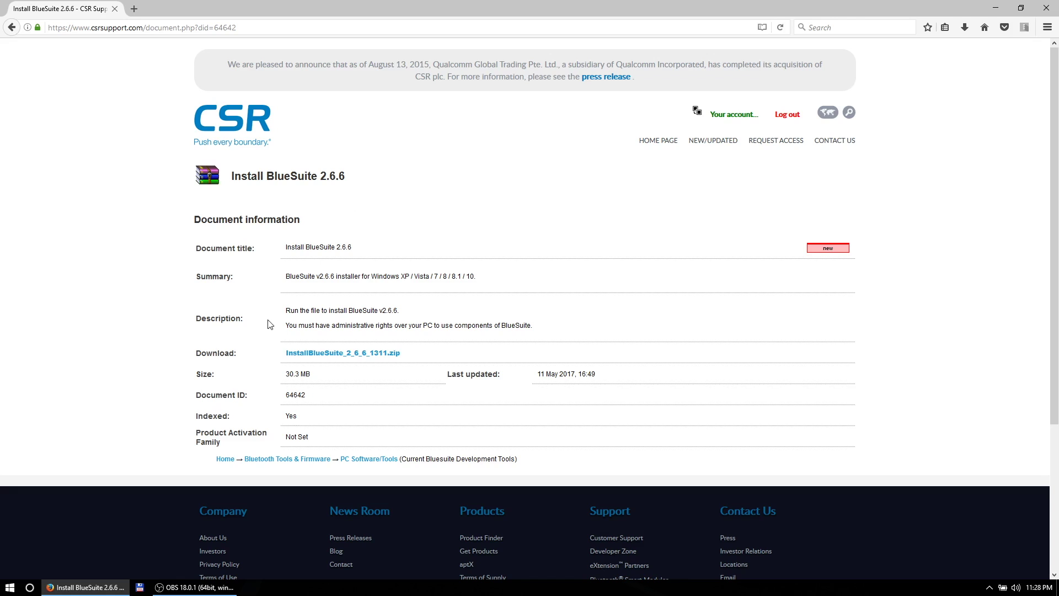
drag(310, 437, 197, 443)
click(242, 423)
scroll(274, 421, down, 3)
scroll(274, 419, up, 3)
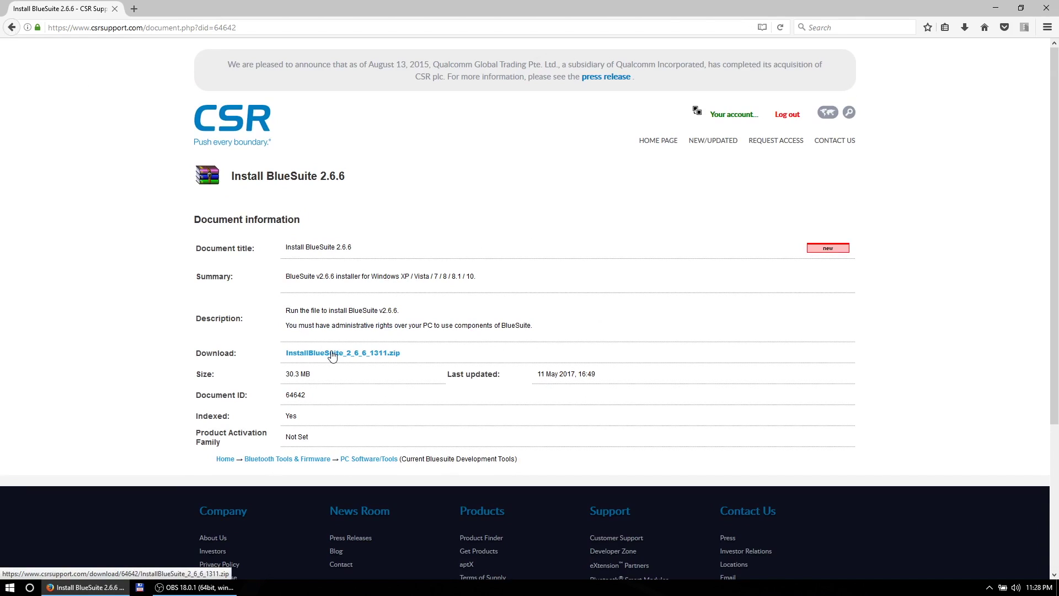
Agree to the licence terms, save InstallBlueSuite_2_6_6_1311.zip and check its download in the list
click(358, 353)
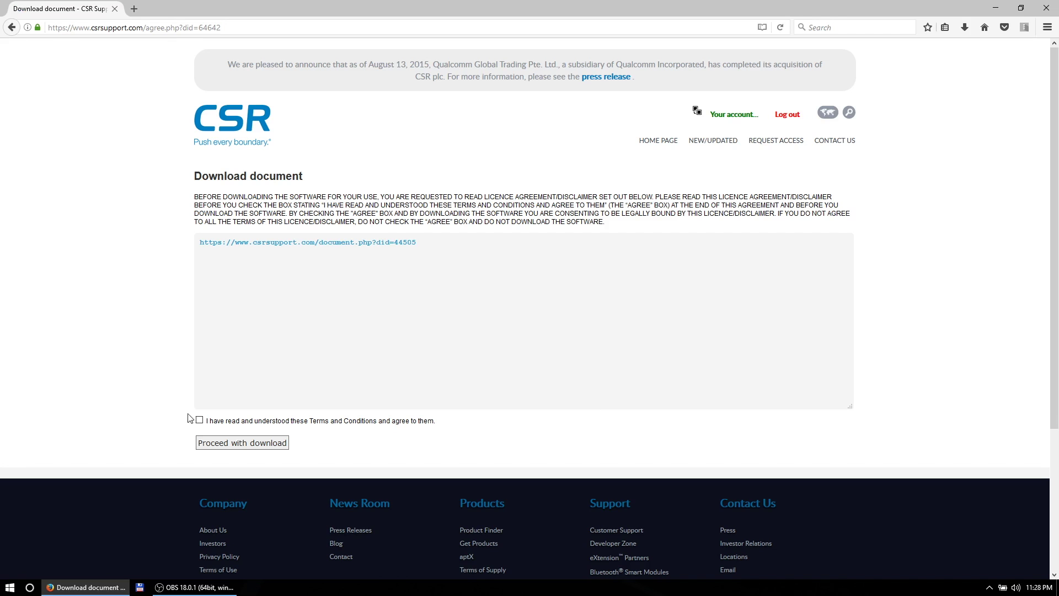
click(201, 420)
click(237, 444)
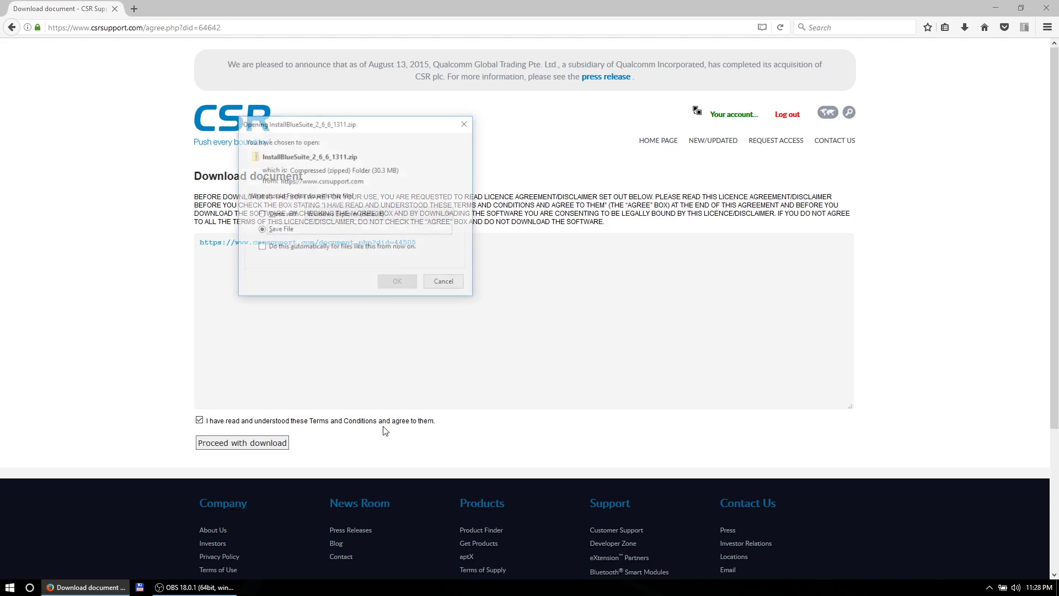
click(402, 282)
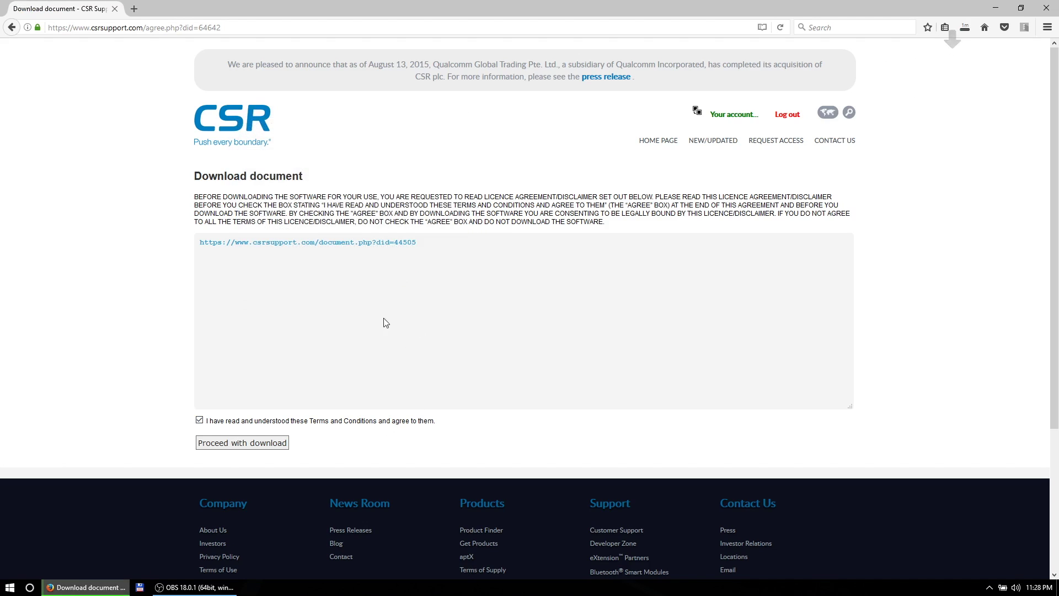
click(965, 27)
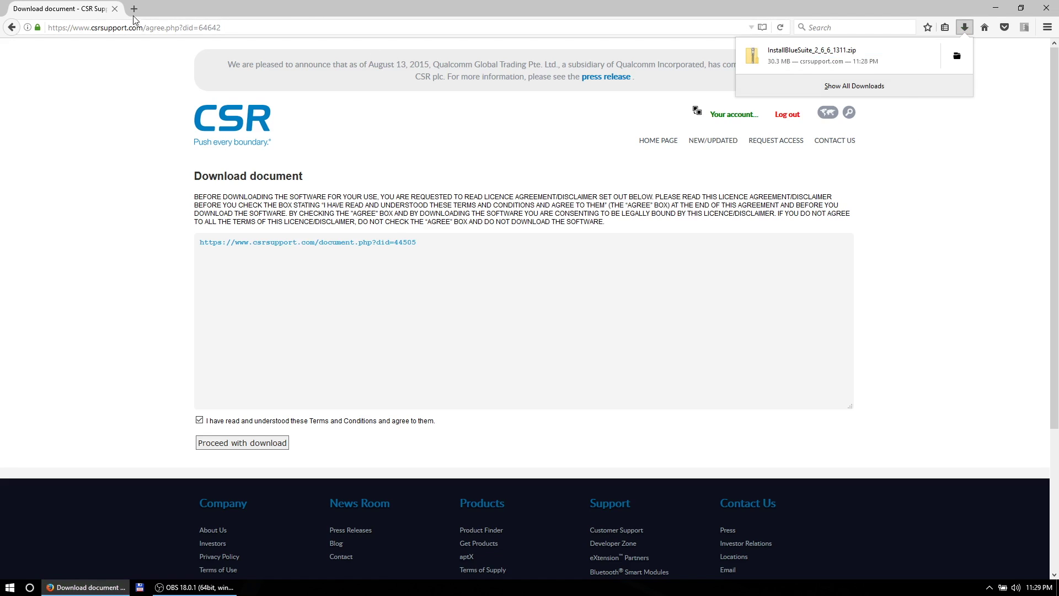
Close the browser, switch to Total Commander and launch the BlueSuite installer inside InstallBlueSuite_2_6_6_1311.zip in Downloads
click(114, 8)
click(71, 587)
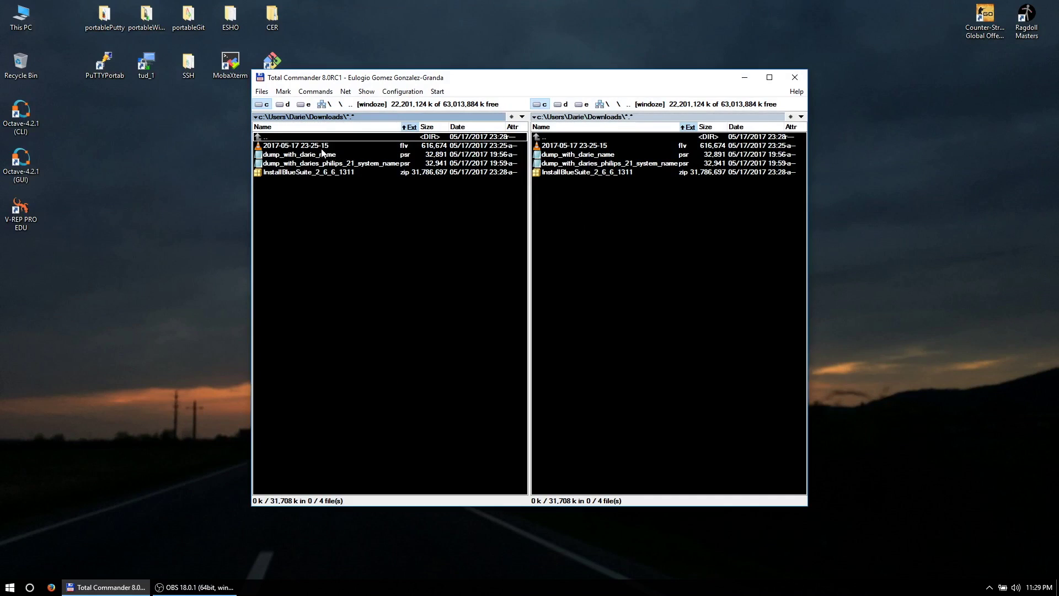
click(319, 145)
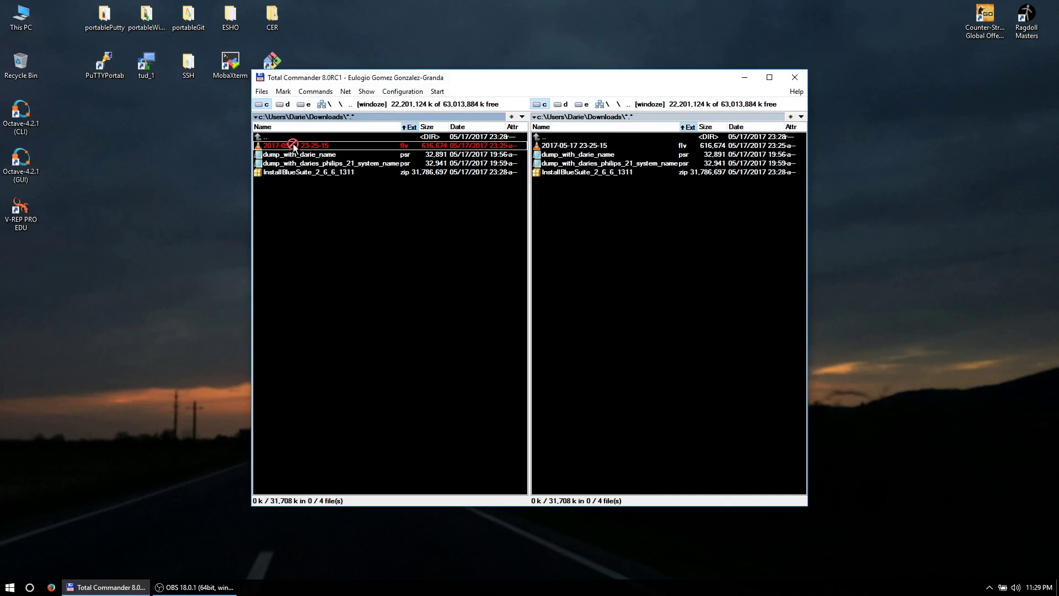
right_click(316, 147)
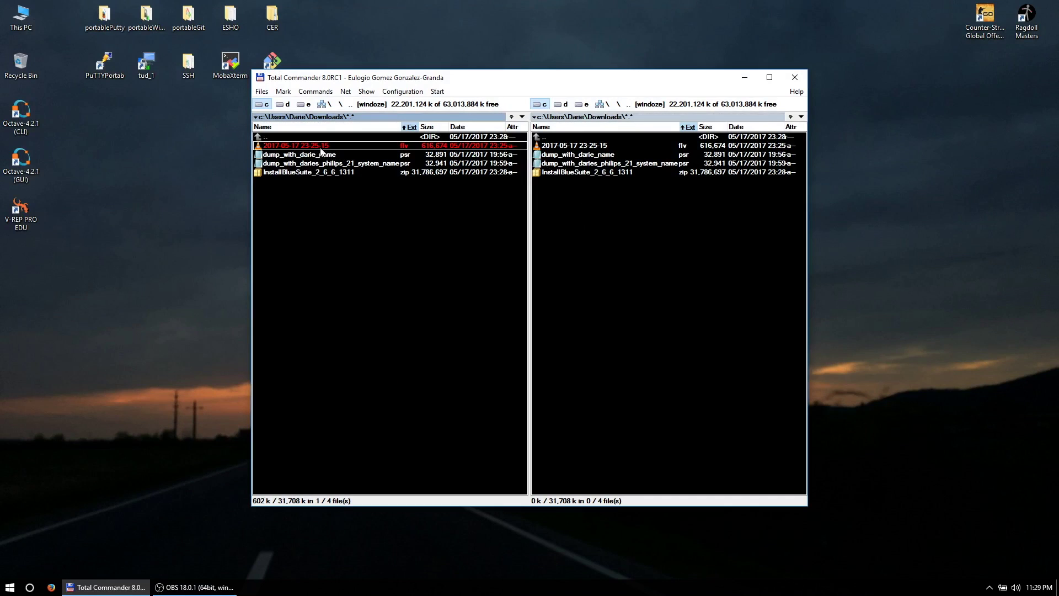
key(space)
double_click(307, 172)
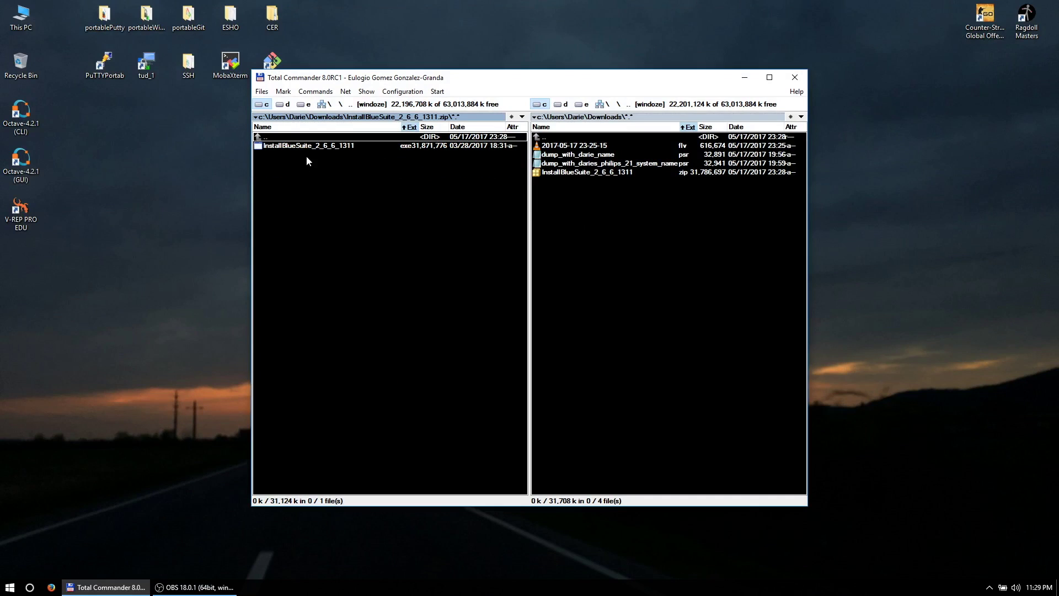
double_click(318, 147)
click(573, 353)
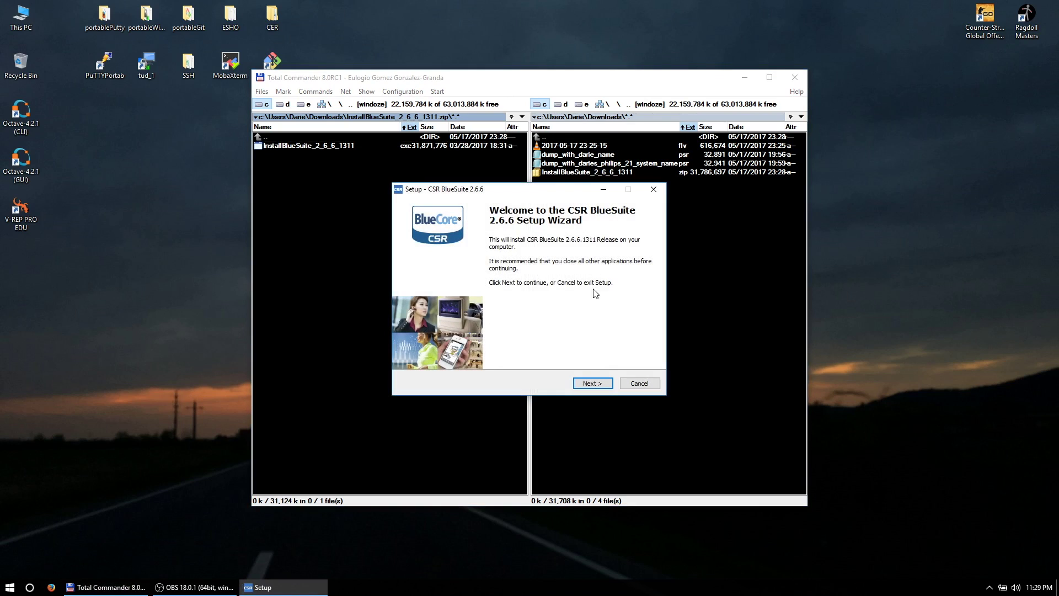
Install CSR BlueSuite 2.6.6 with all components, the default Start Menu folder and the debug transport set to USB SPI
click(593, 383)
click(594, 383)
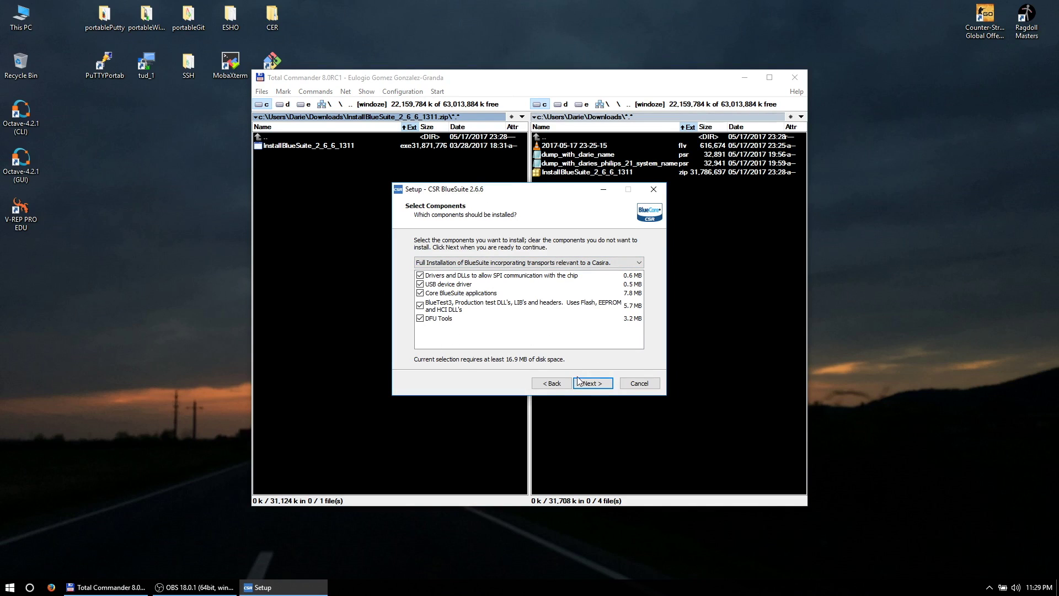
double_click(421, 321)
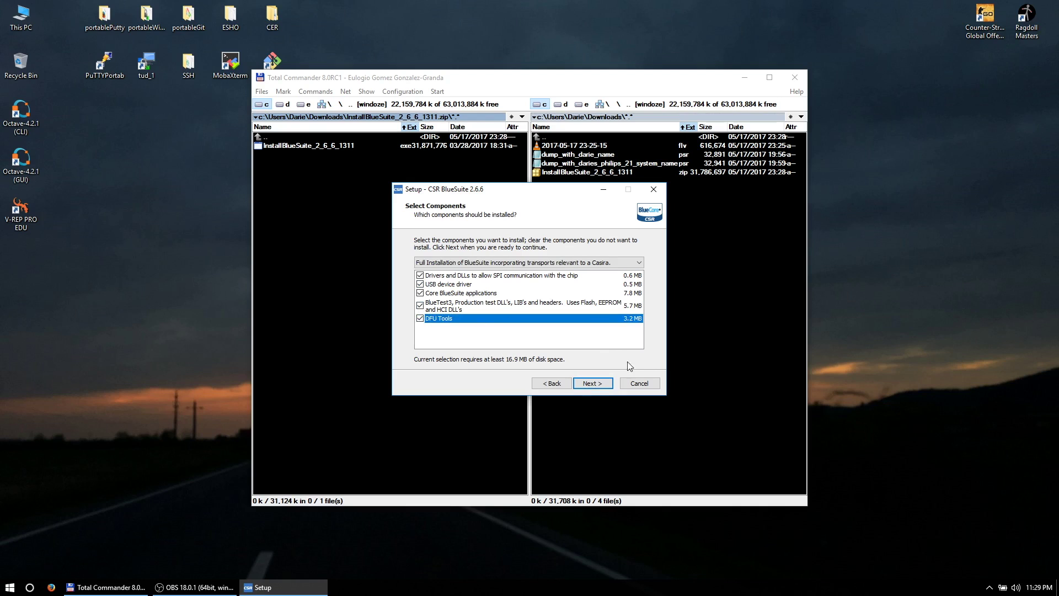
click(589, 383)
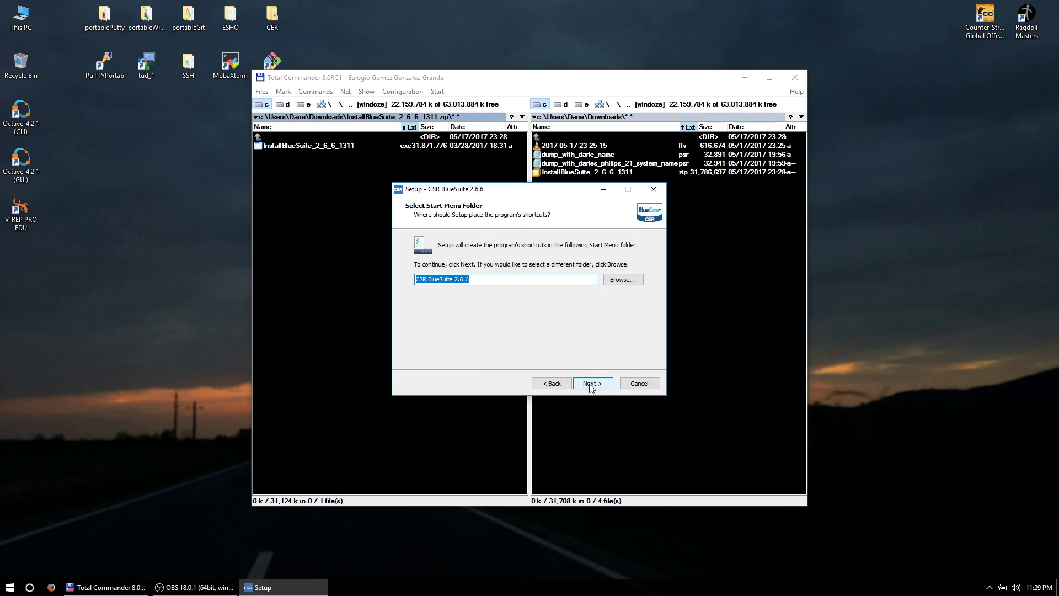
click(589, 385)
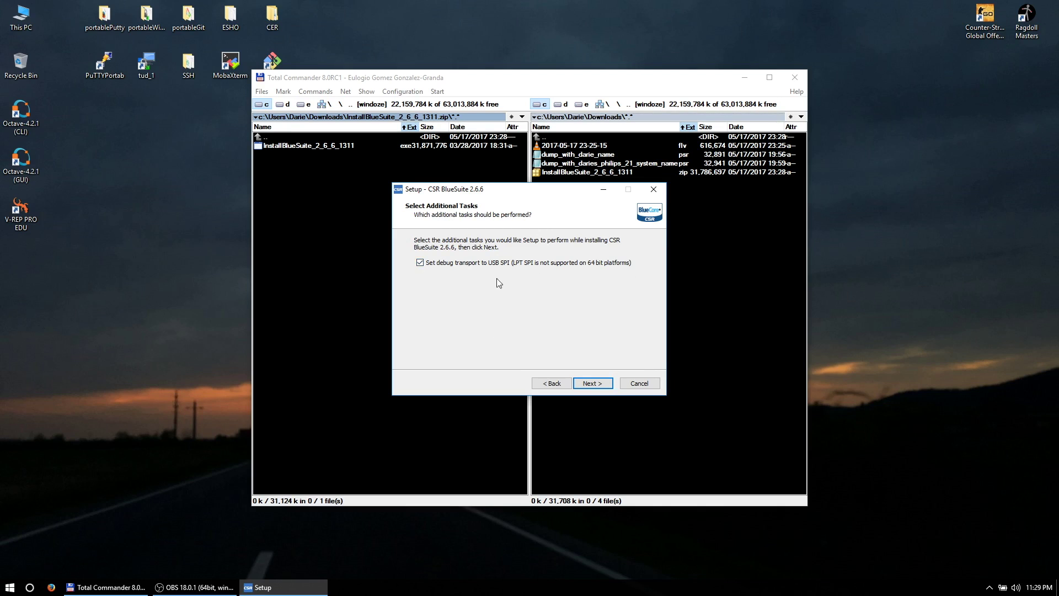
click(603, 386)
click(601, 386)
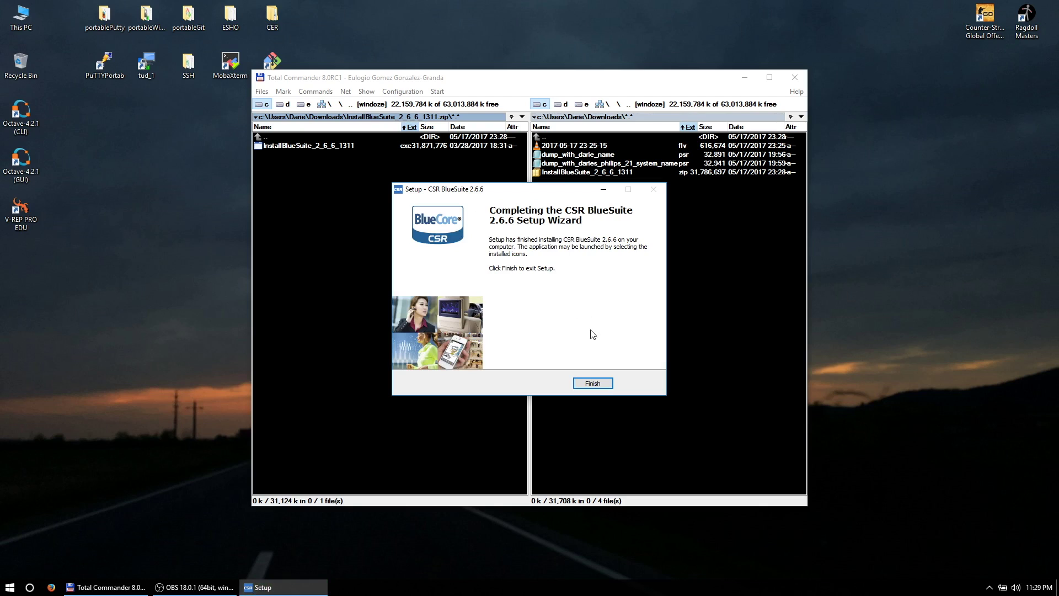
click(590, 384)
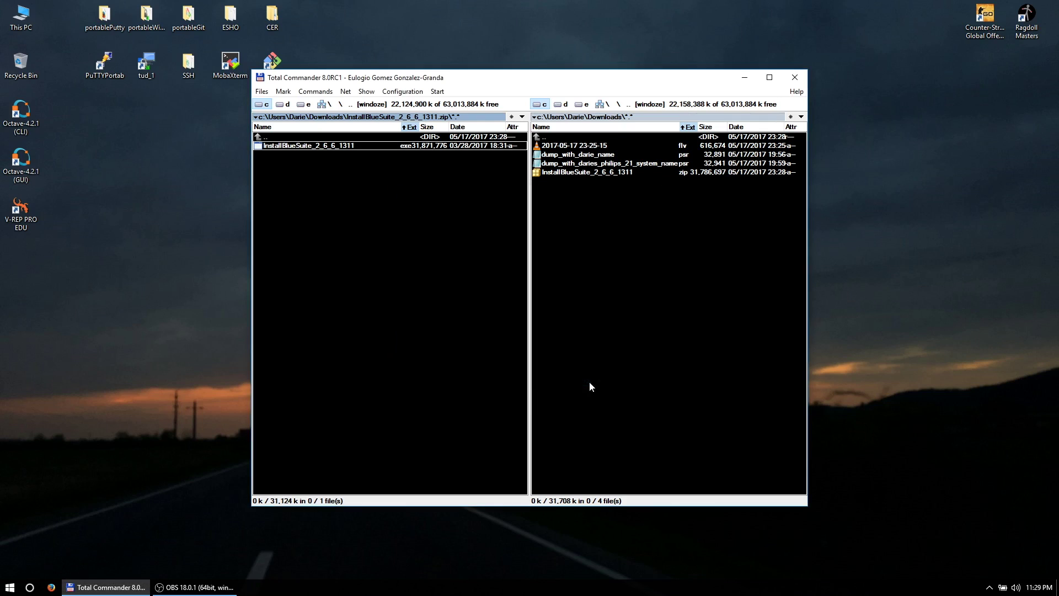
Leave the zip archive and navigate to the folder c:\Program Files (x86)\CSR
double_click(275, 137)
double_click(274, 137)
double_click(275, 138)
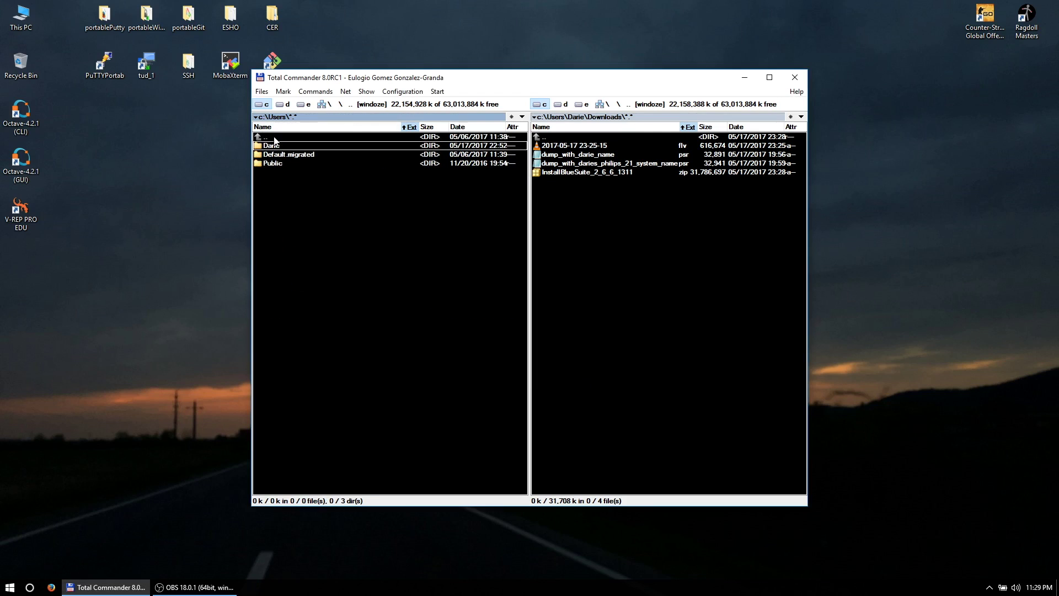
double_click(274, 138)
click(291, 173)
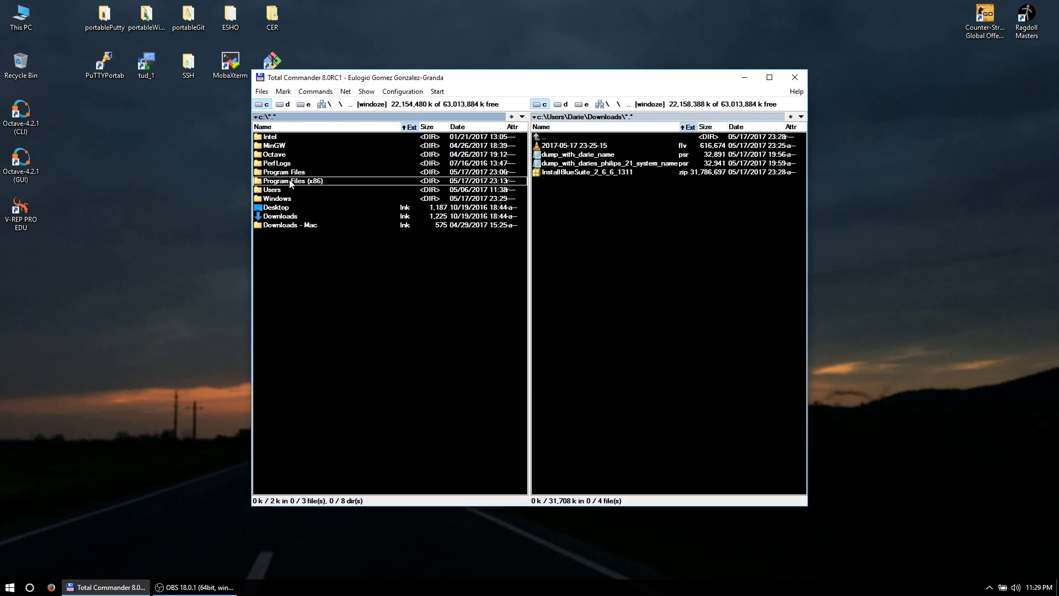
double_click(291, 181)
double_click(277, 181)
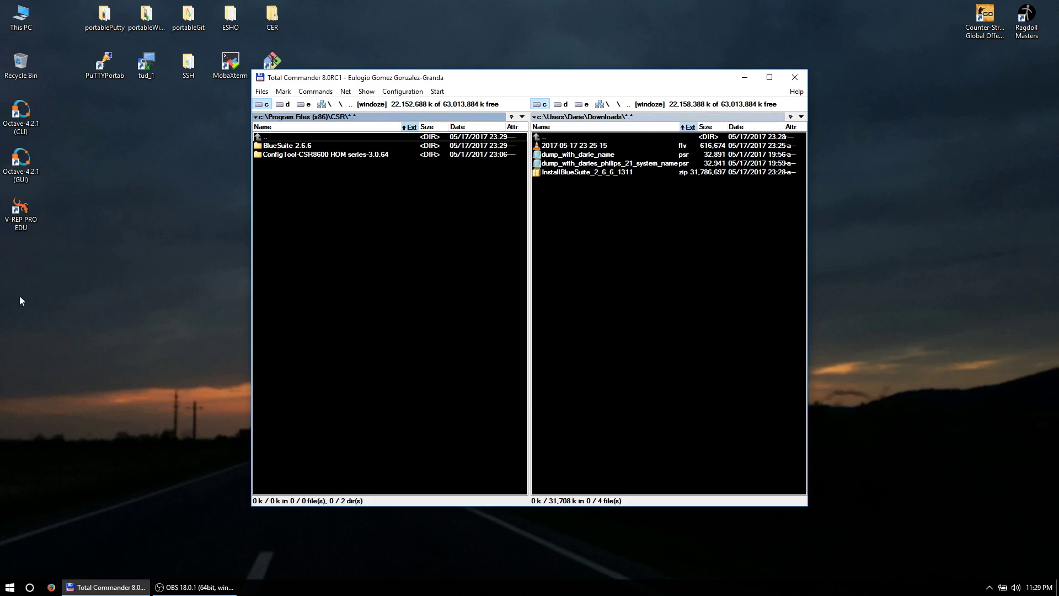
Delete the ConfigTool-CSR8600 ROM series-3.0.64 folder, granting administrator permission
click(333, 147)
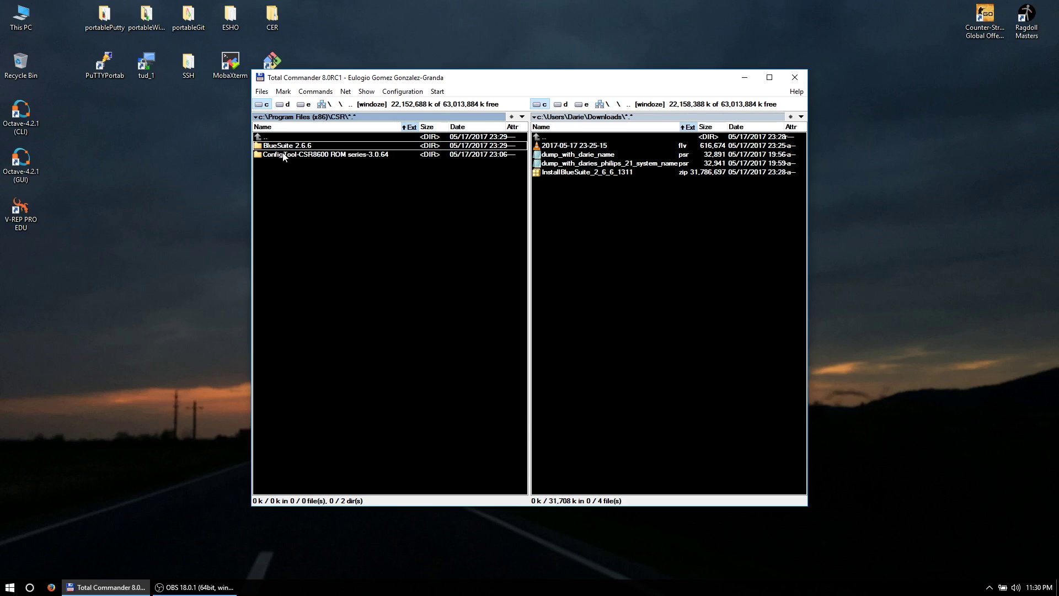
click(288, 155)
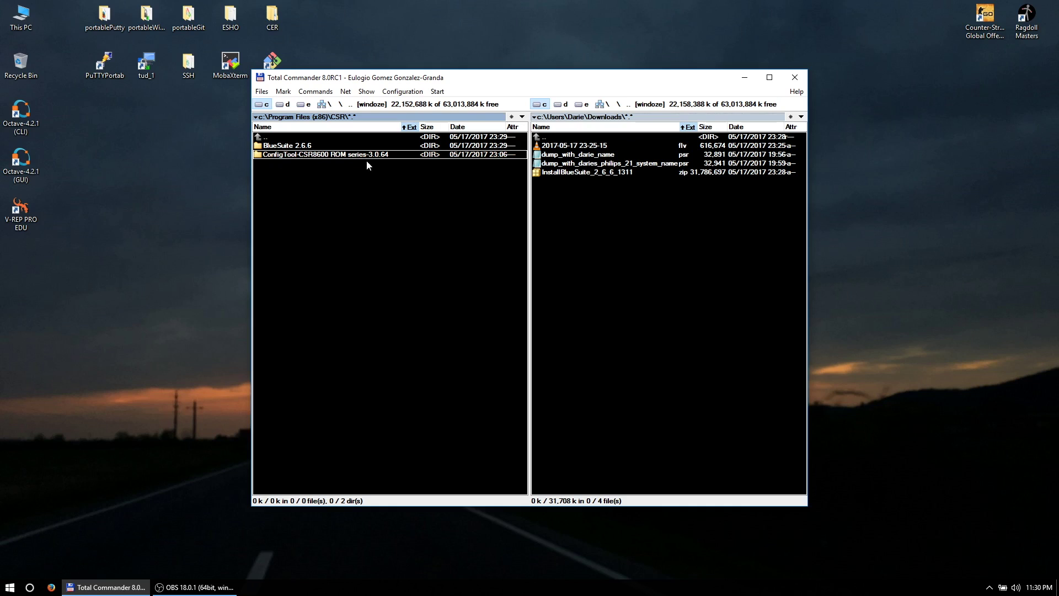
right_click(305, 156)
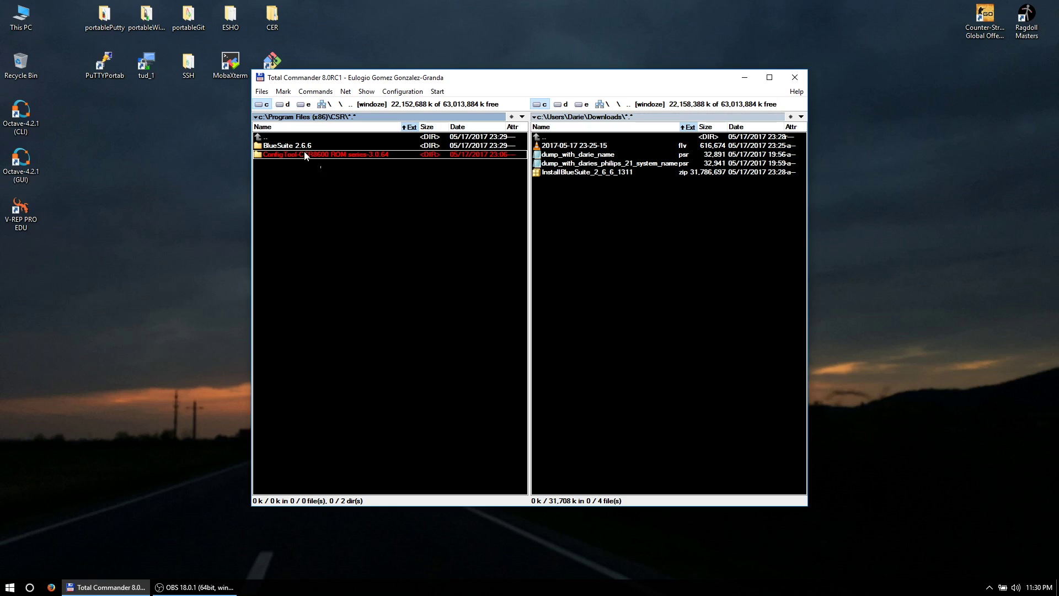
click(360, 405)
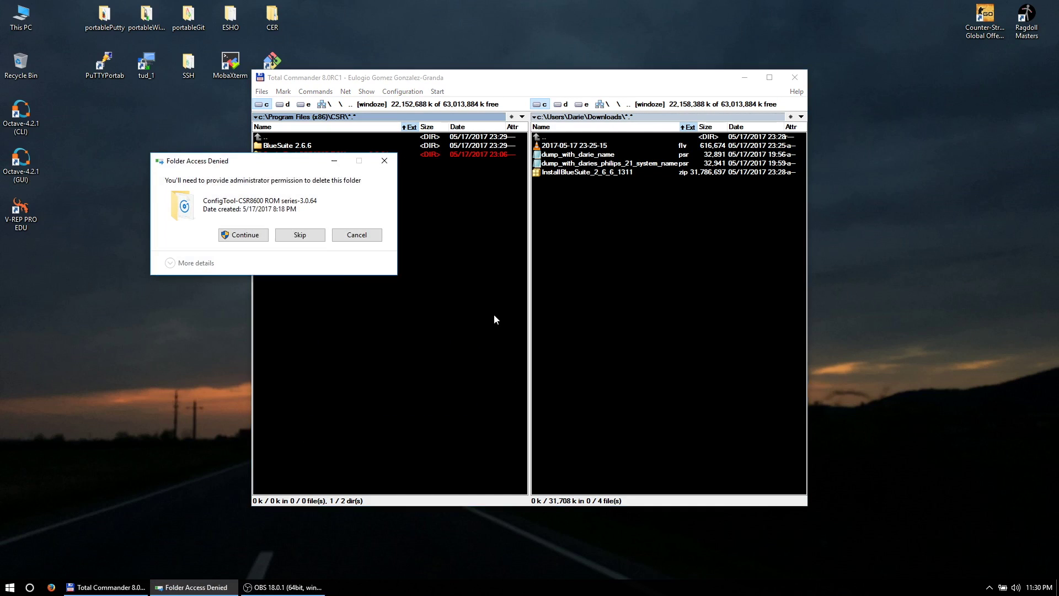
key(Return)
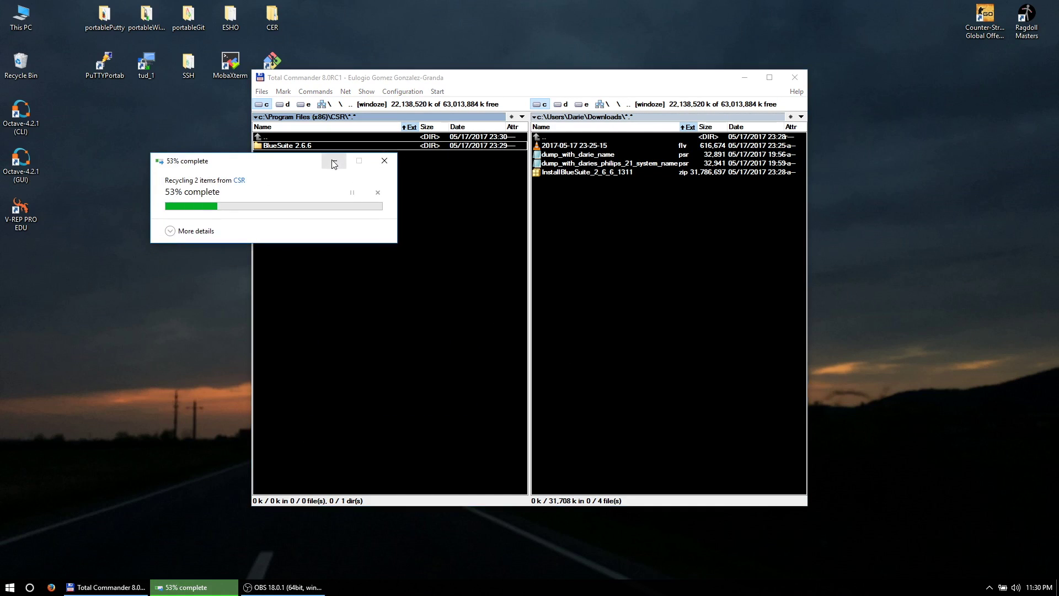
Open the BlueSuite 2.6.6 folder and run PSTool.exe as administrator
double_click(293, 146)
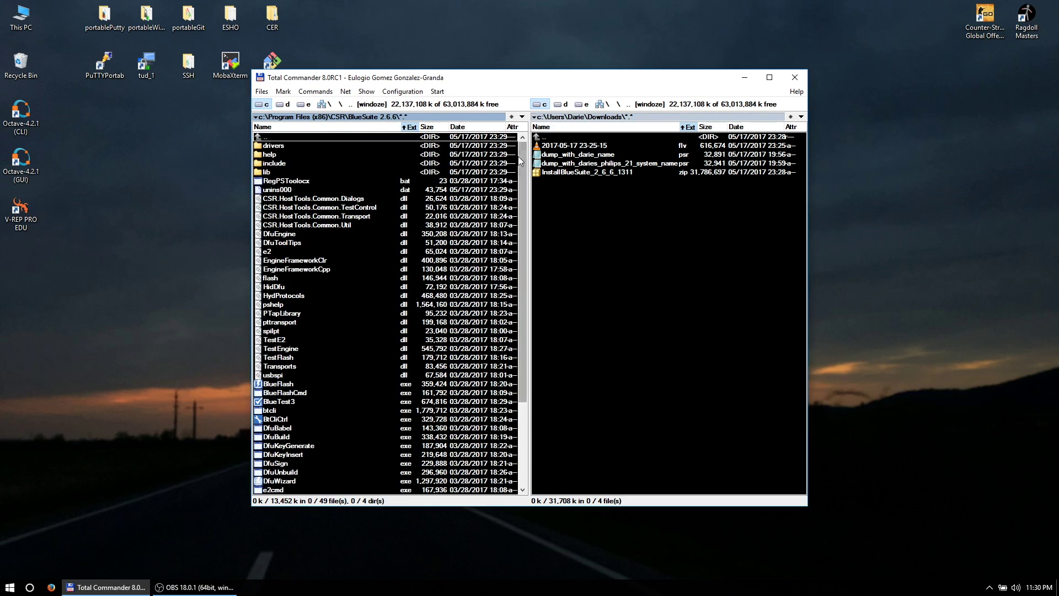
drag(523, 163, 518, 241)
click(286, 413)
right_click(286, 414)
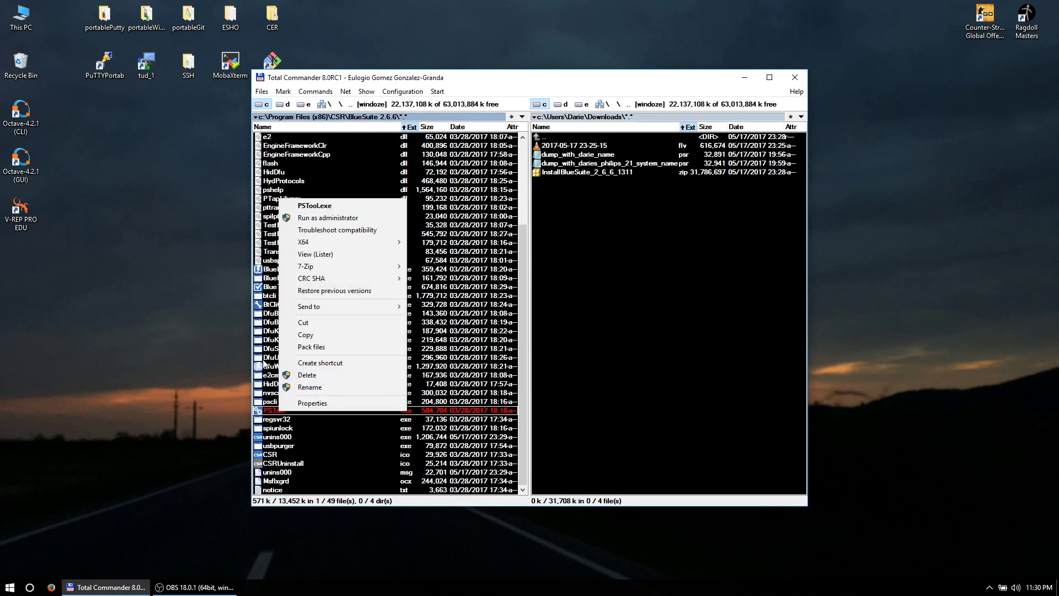
click(353, 215)
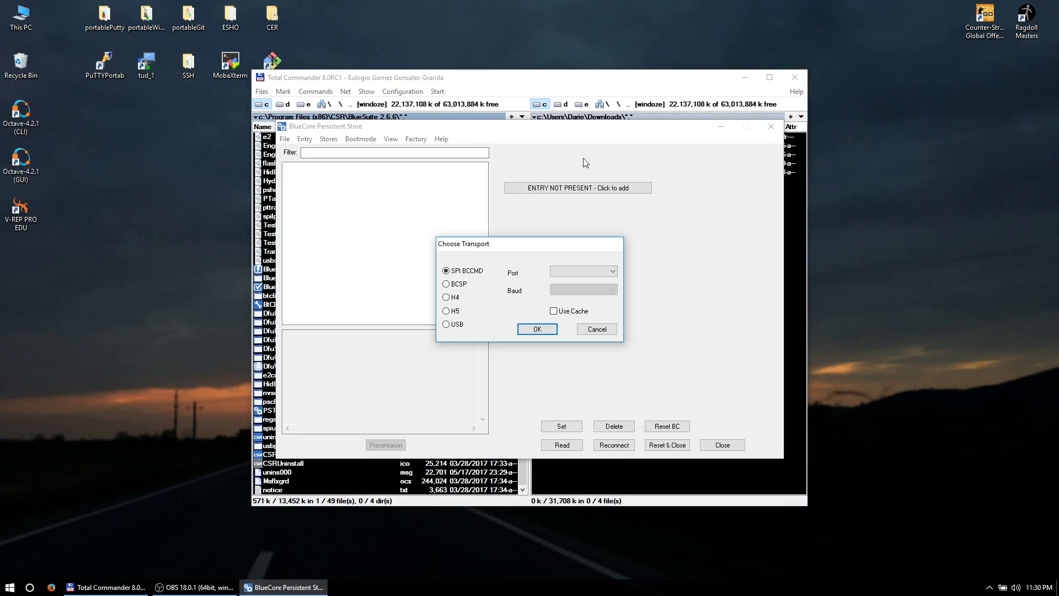